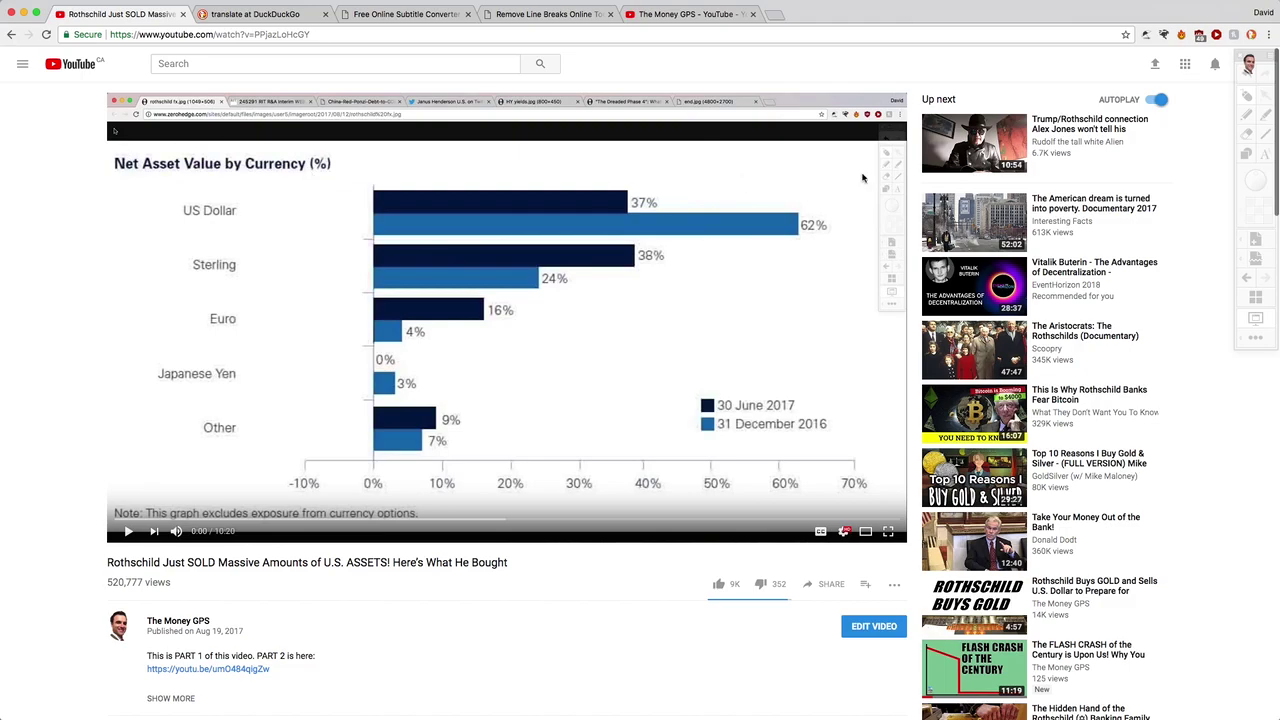
- Circle a spot on the video with a screen annotation, then clear it
click(1249, 118)
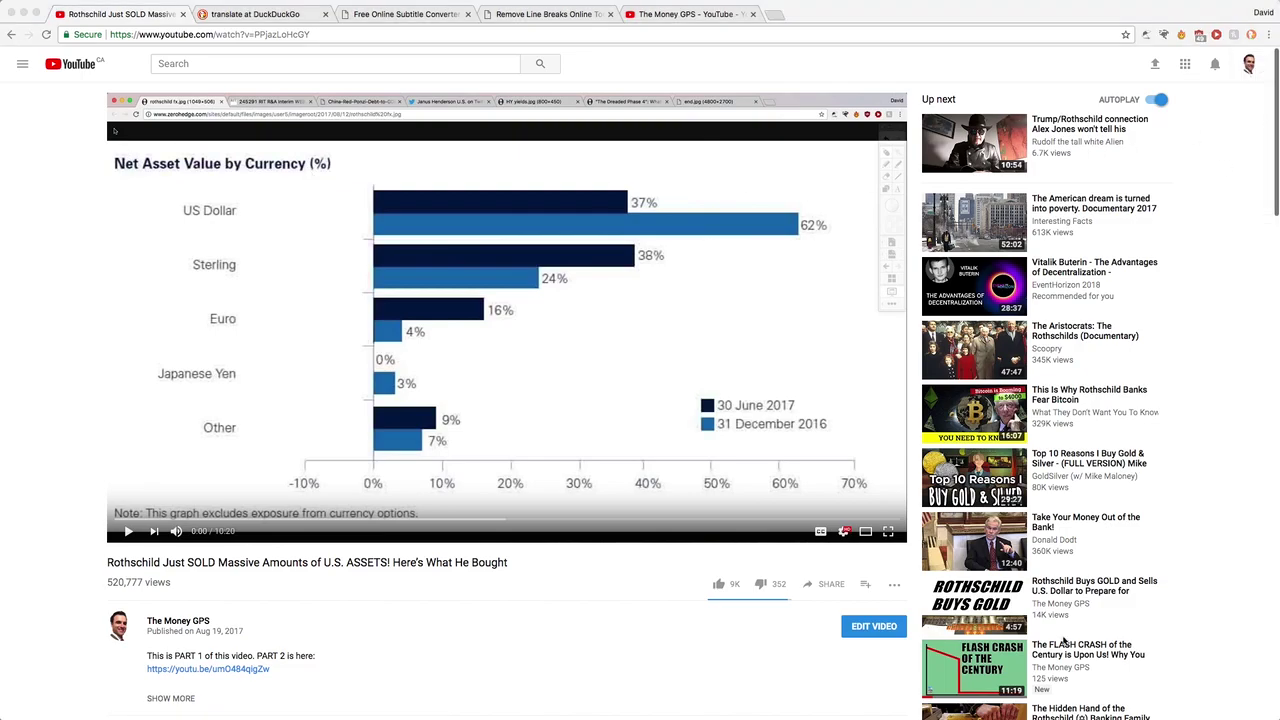
mouse_move(884, 598)
mouse_down()
mouse_move(878, 588)
mouse_move(890, 598)
mouse_up()
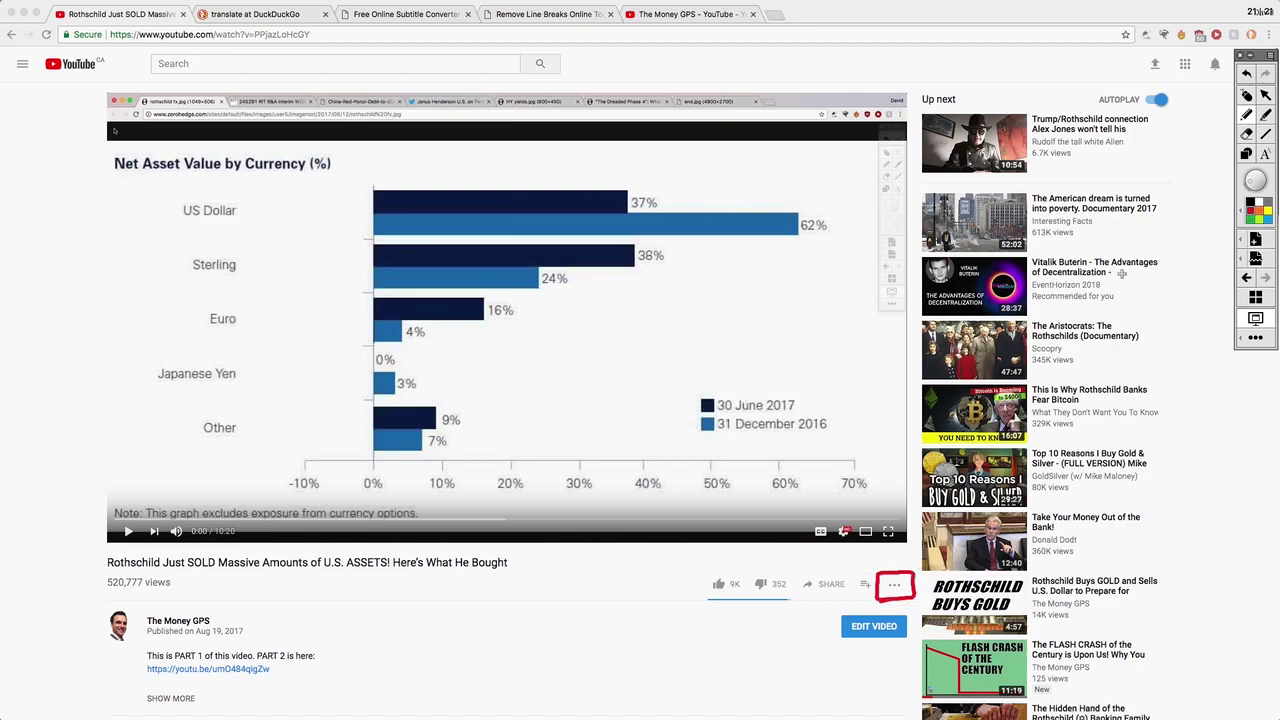
click(1247, 97)
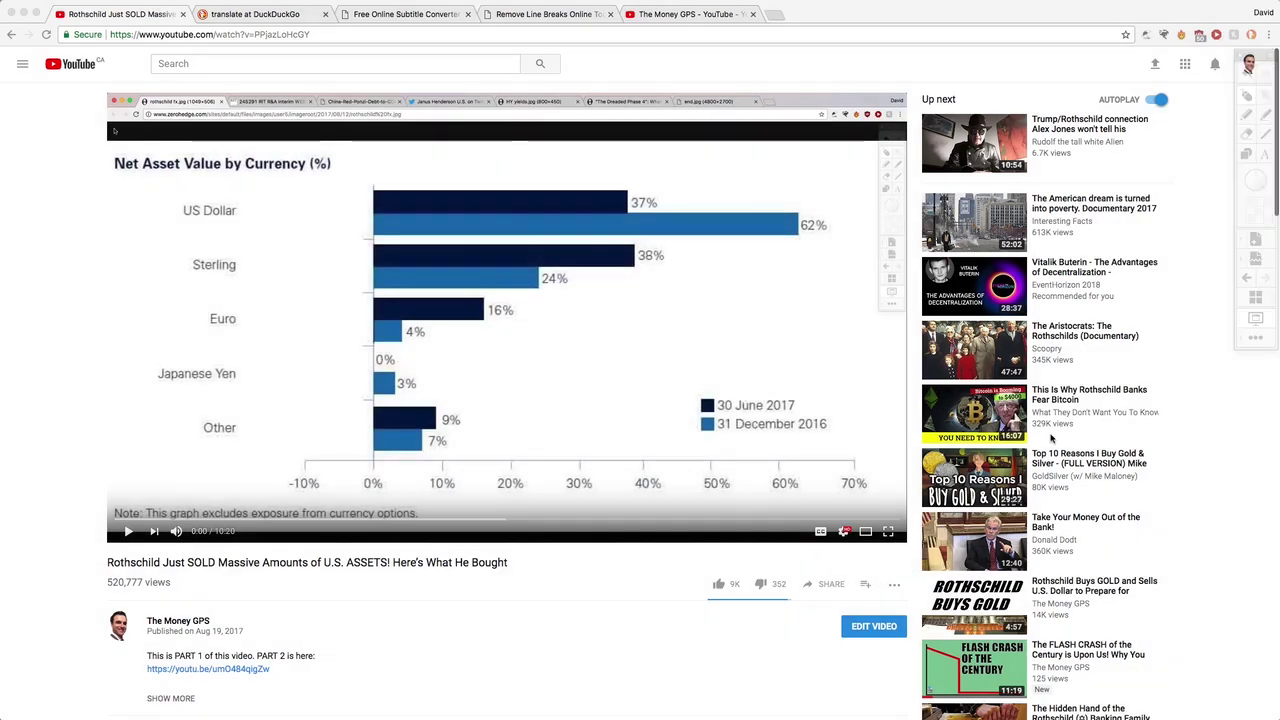
- Open the video's transcript and toggle its timestamps on, then off again
click(894, 585)
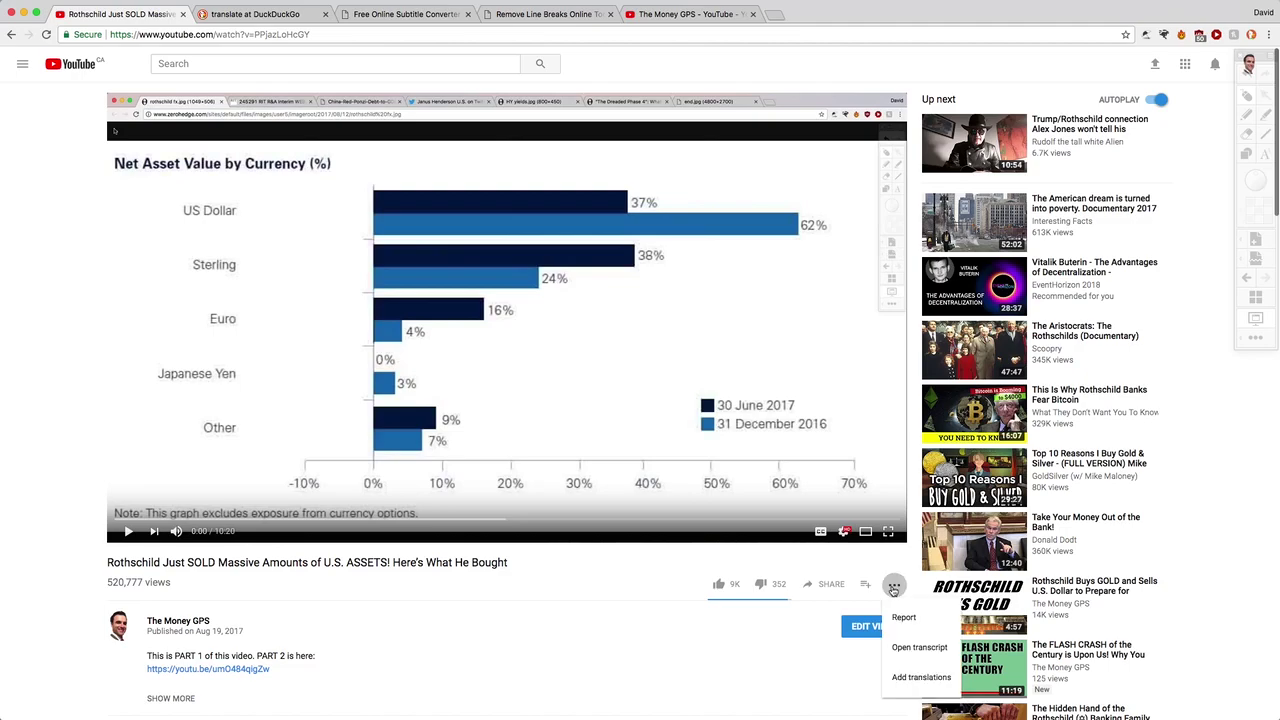
click(940, 649)
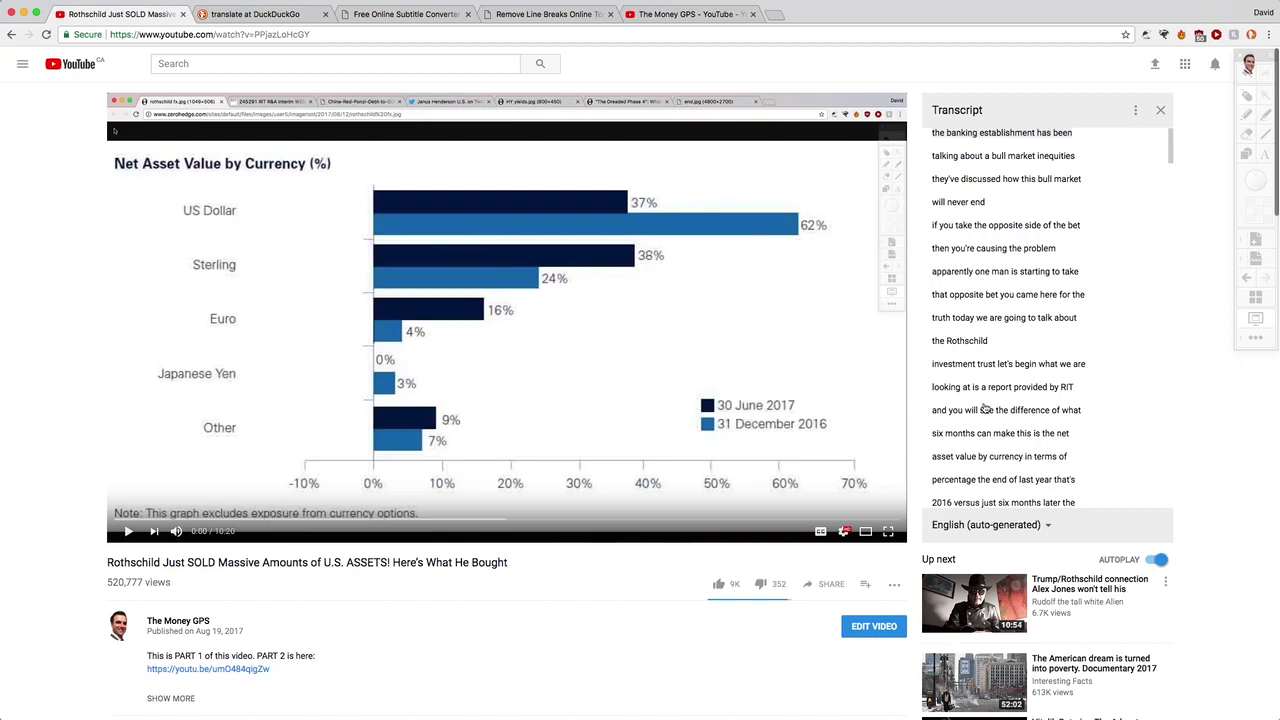
click(1137, 113)
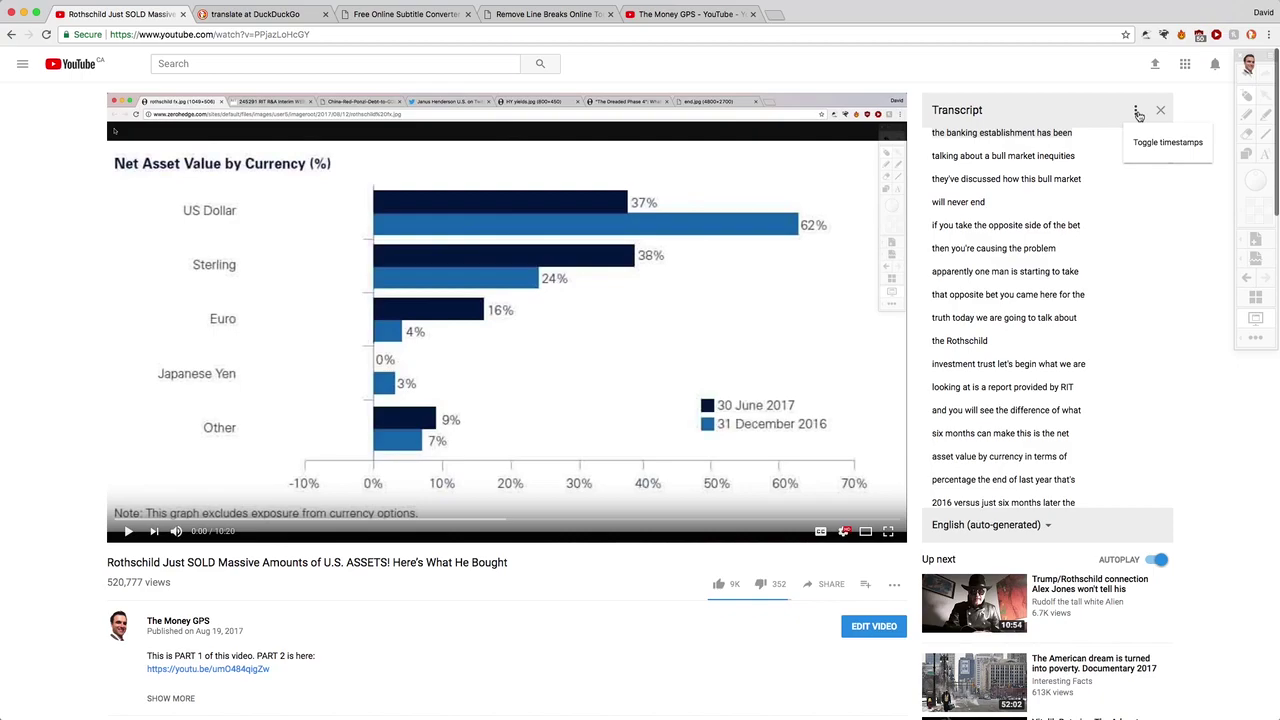
click(1140, 140)
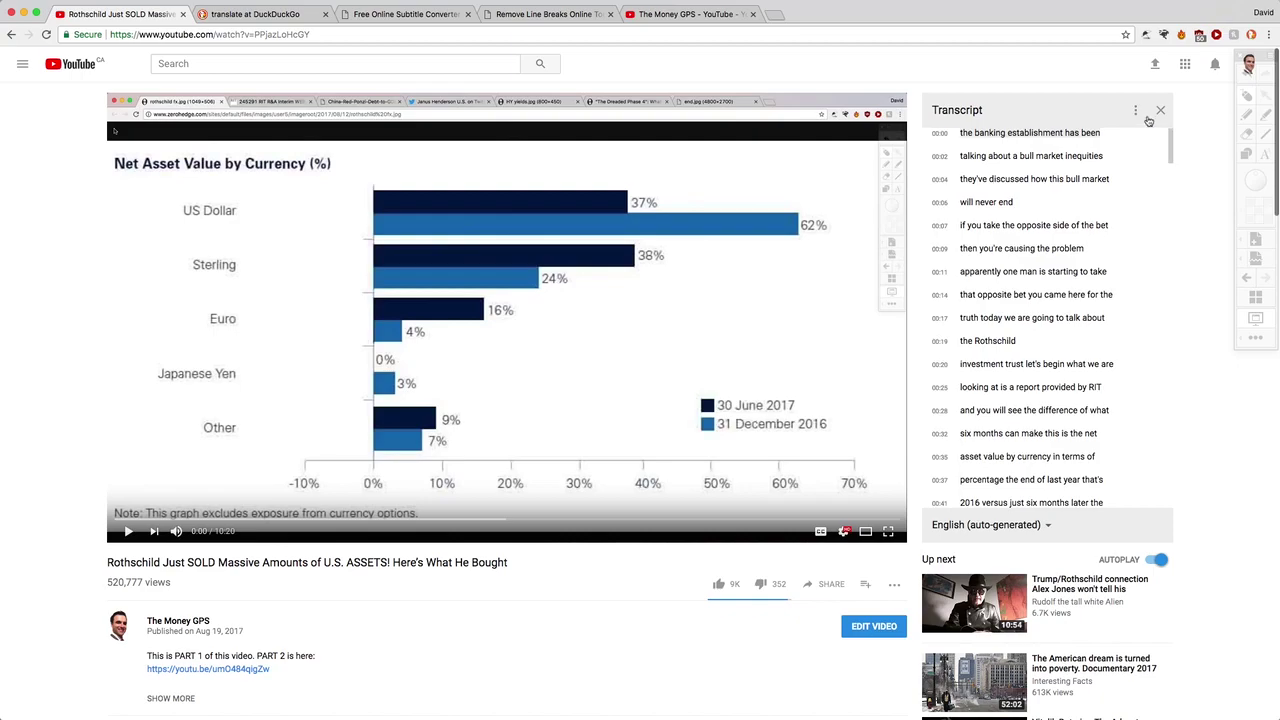
click(1137, 113)
click(1150, 145)
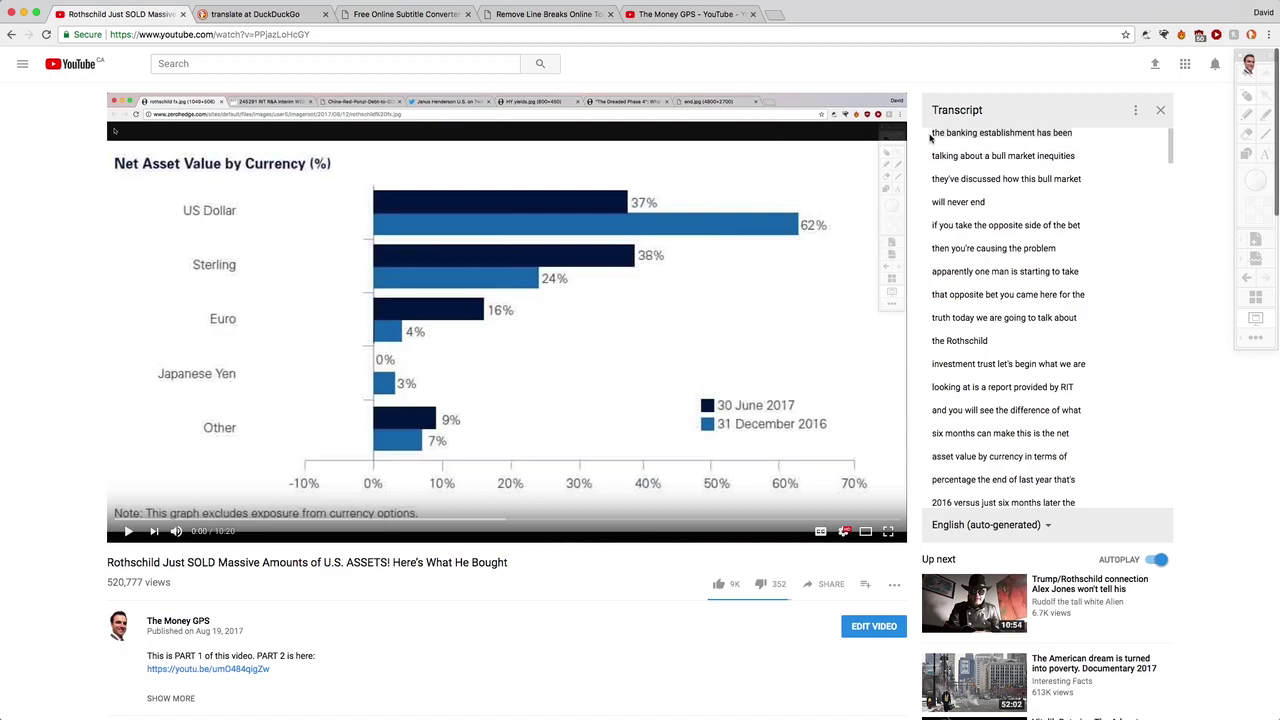
- Select the whole transcript text and go to the DuckDuckGo 'translate' search
scroll(970, 153, up, 1)
mouse_move(931, 149)
mouse_down()
mouse_move(958, 150)
mouse_move(1089, 592)
mouse_move(1091, 544)
mouse_move(1055, 500)
mouse_up()
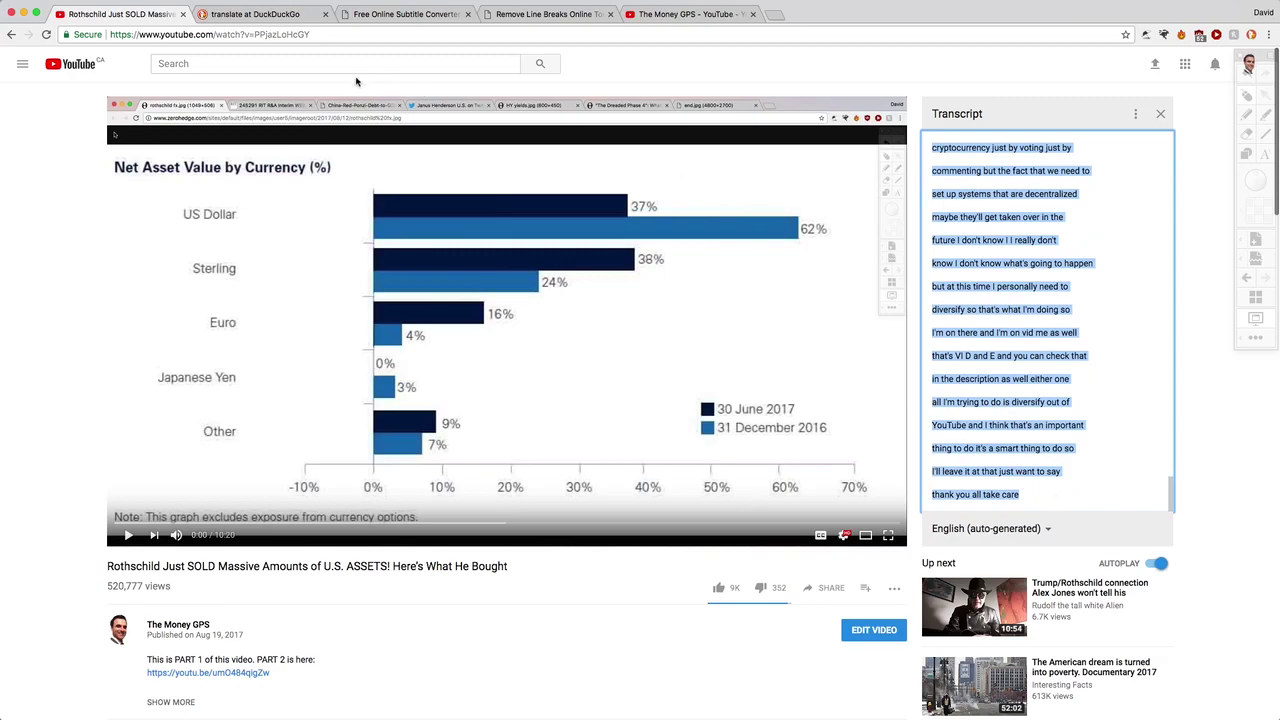
click(250, 14)
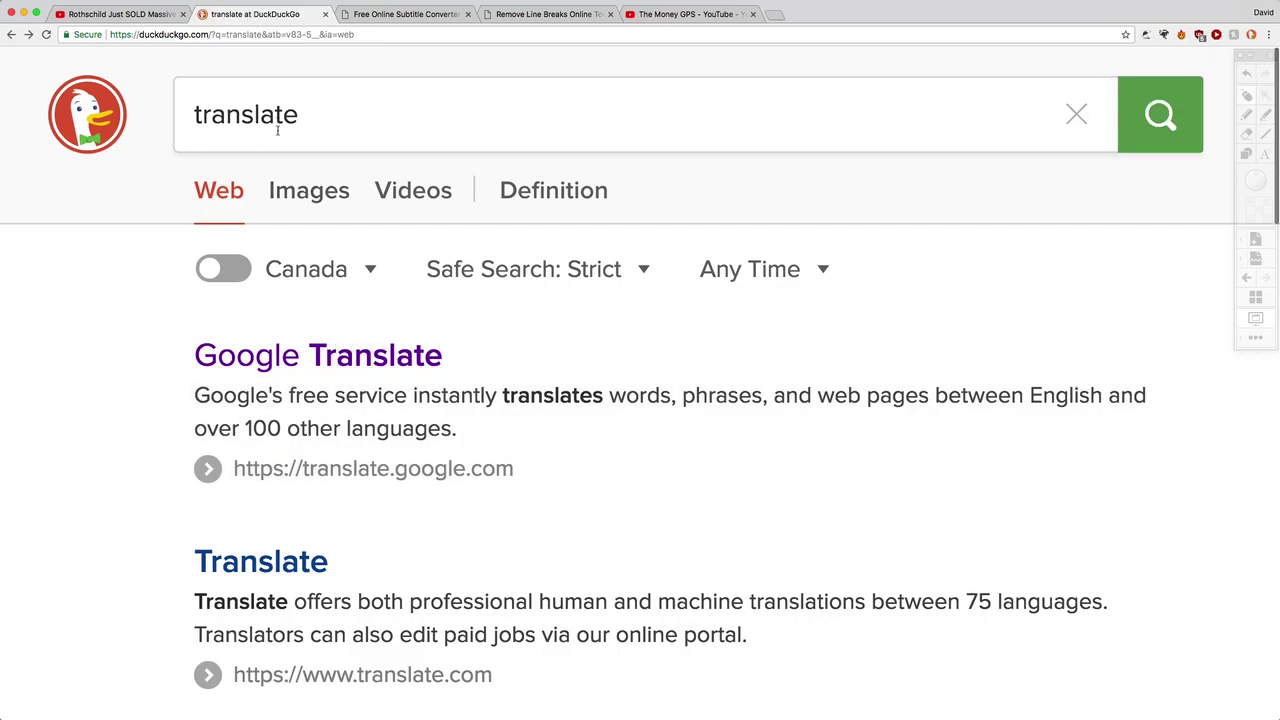
- Open Google Translate from the results, paste the transcript, and translate it into Spanish
click(333, 360)
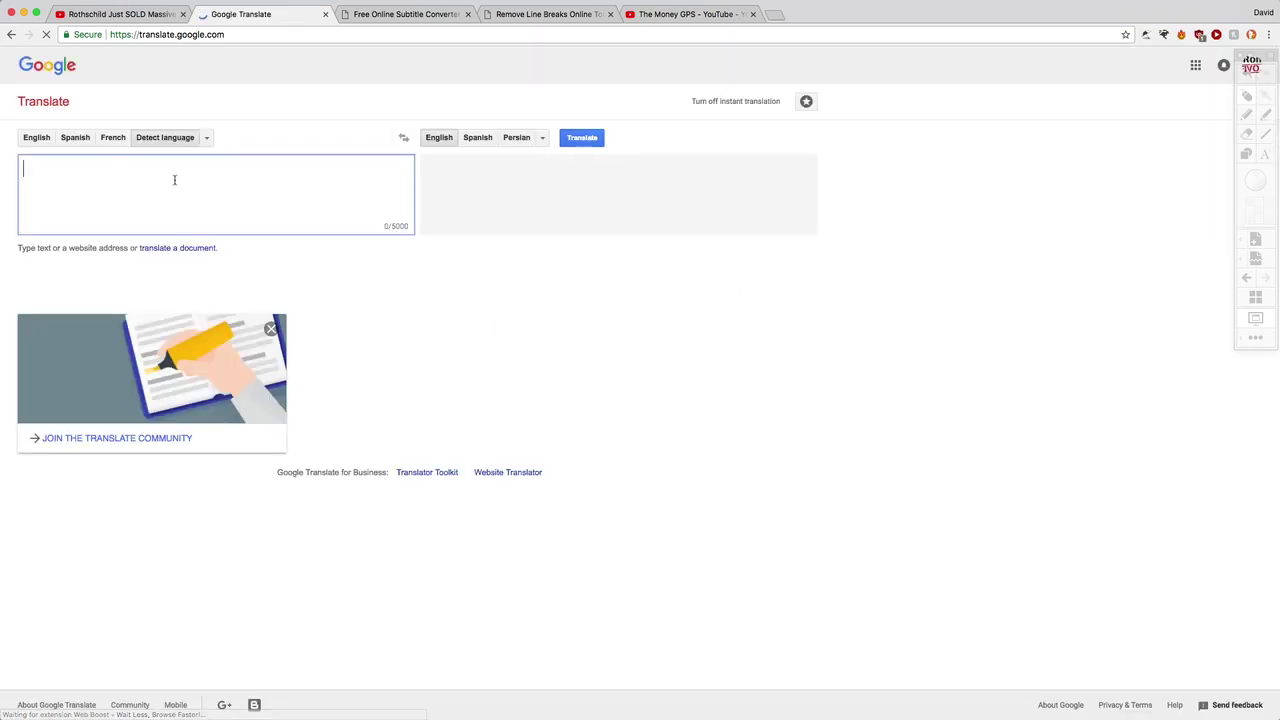
key(ctrl+v)
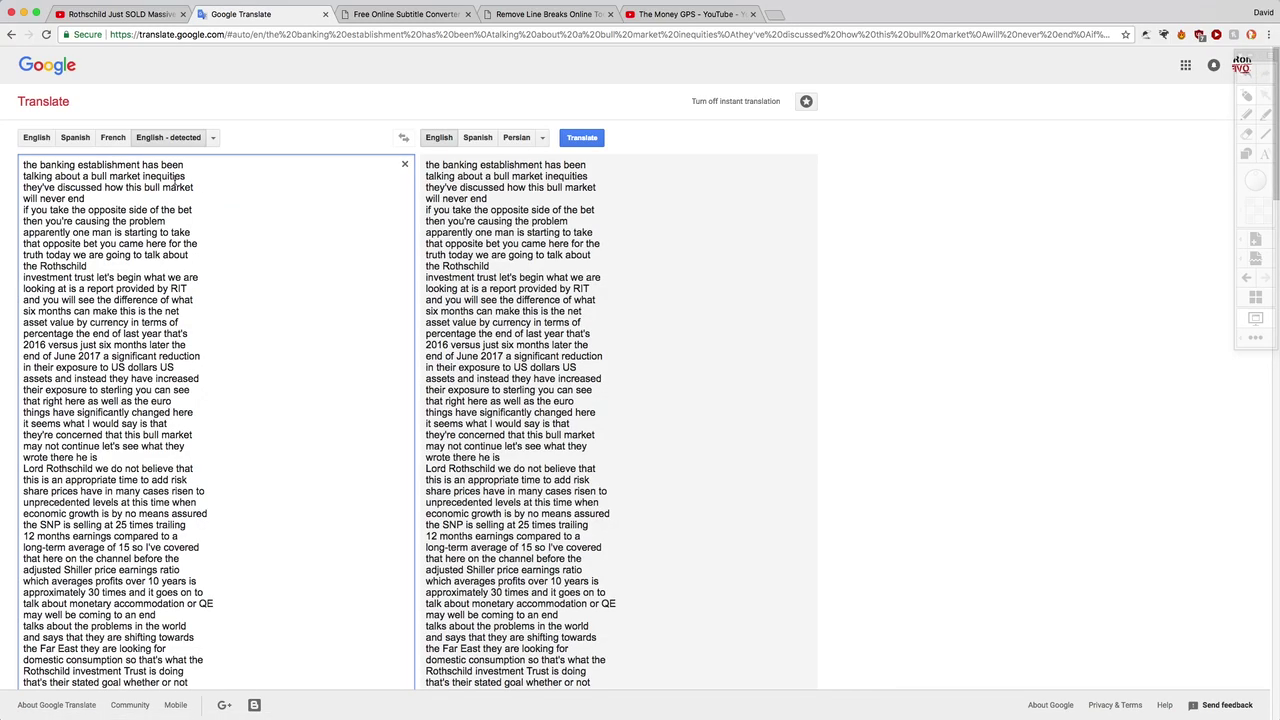
click(488, 146)
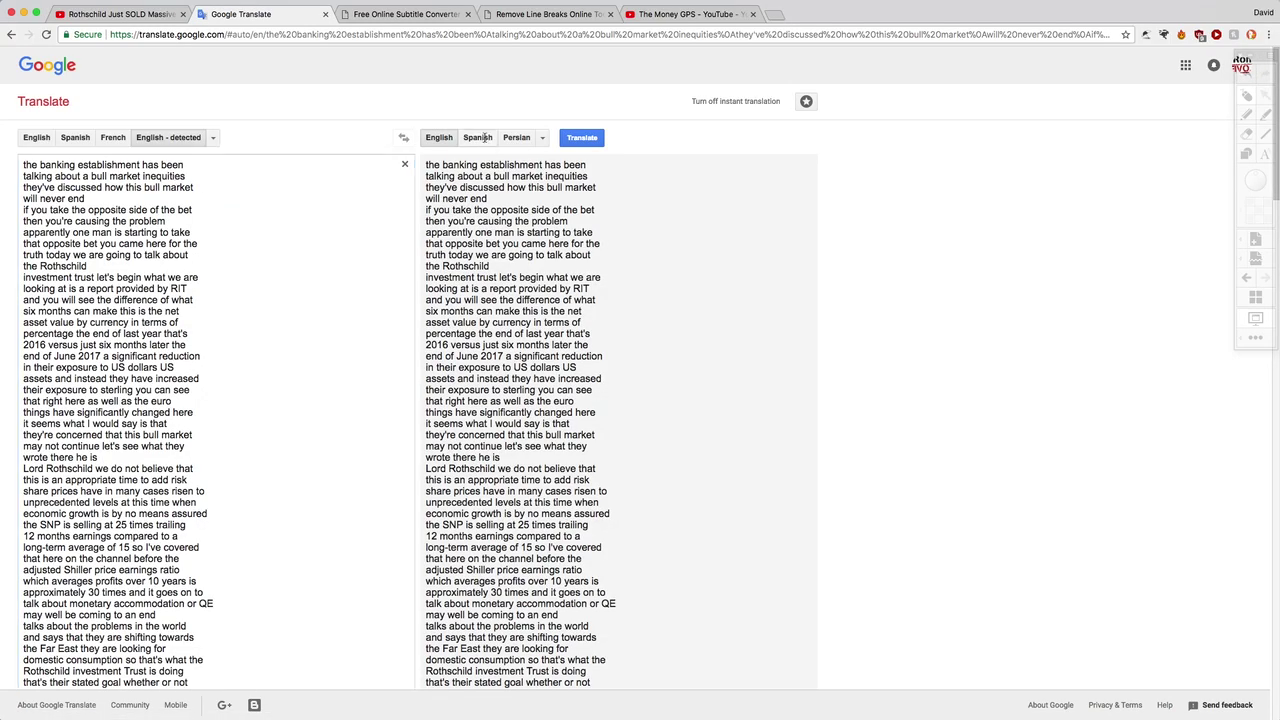
scroll(600, 237, down, 10)
scroll(600, 237, up, 10)
scroll(600, 240, up, 5)
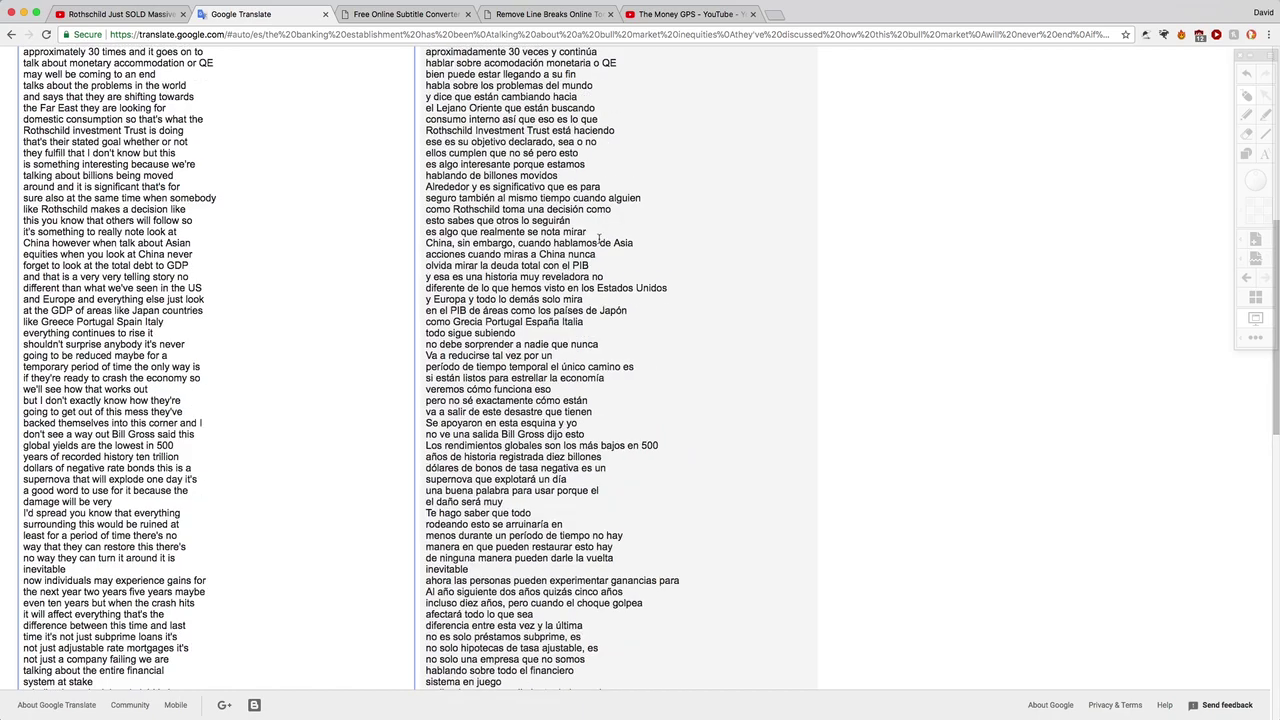
scroll(598, 242, up, 5)
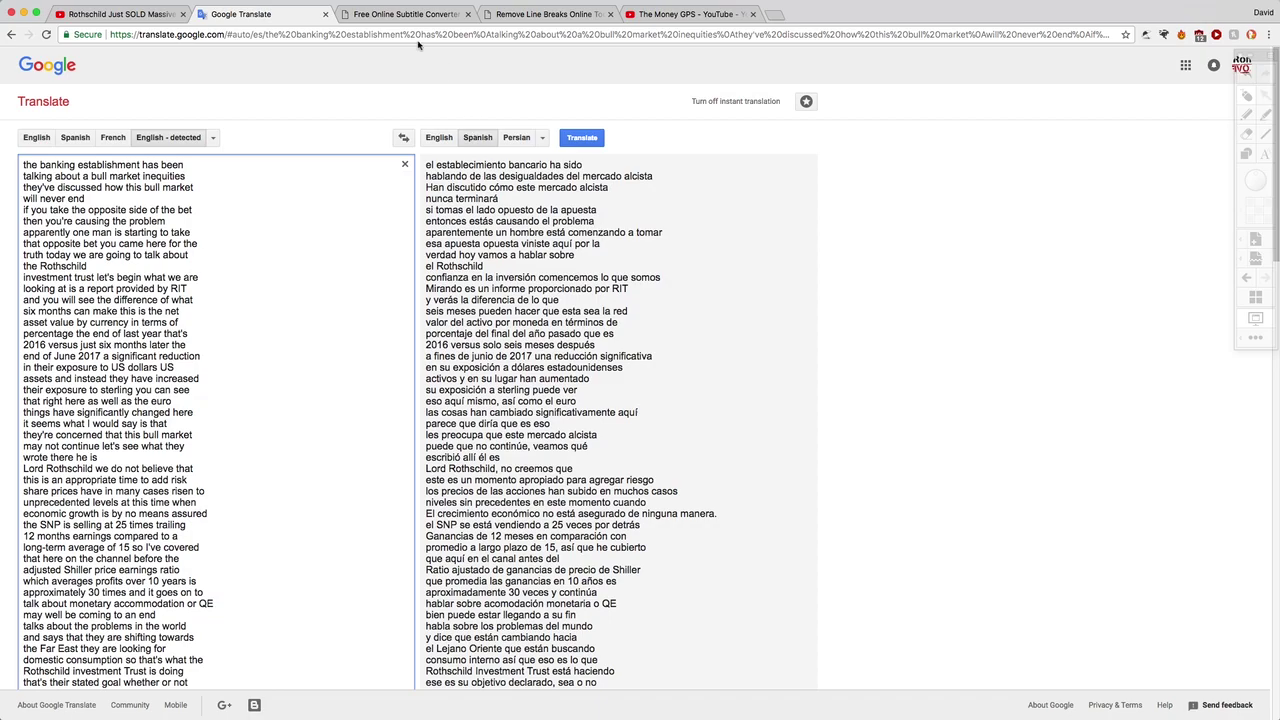
- Switch to the Free Online Subtitle Converter tab on subconverter.rest7.com
click(393, 16)
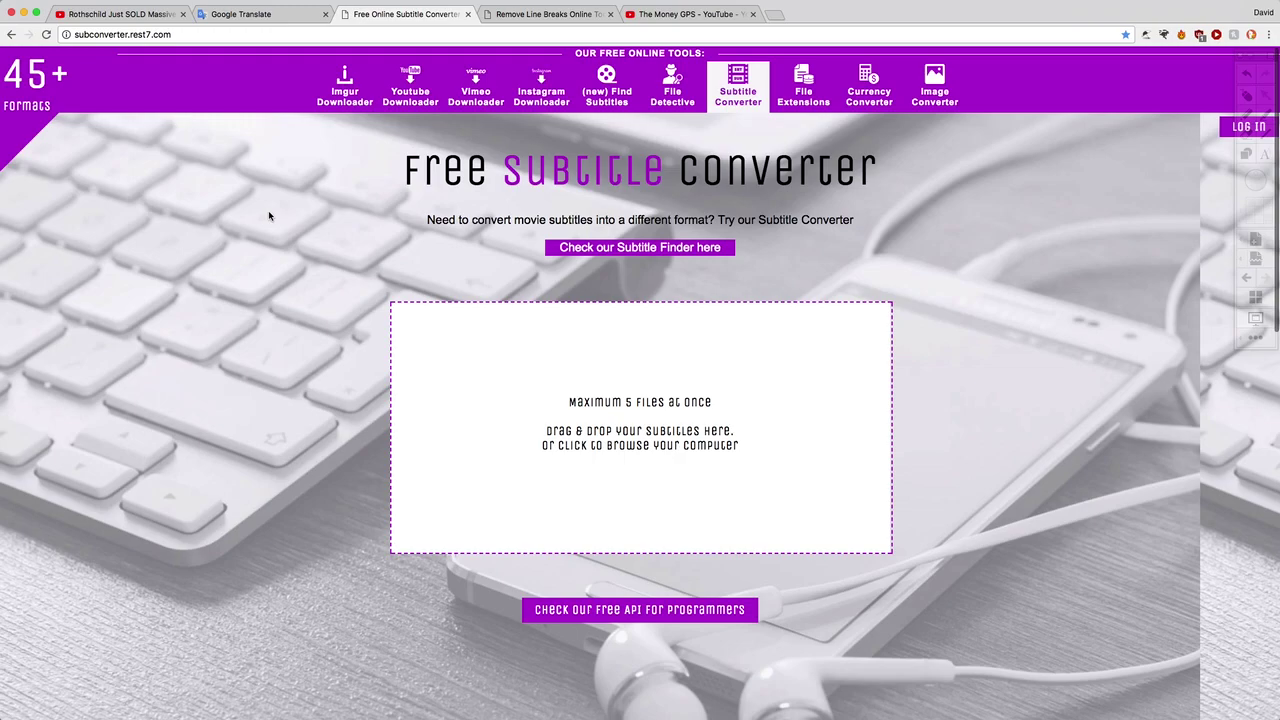
- On TextFixer's Remove Line Breaks tool, select the first two sample lines to show they're separate
click(530, 16)
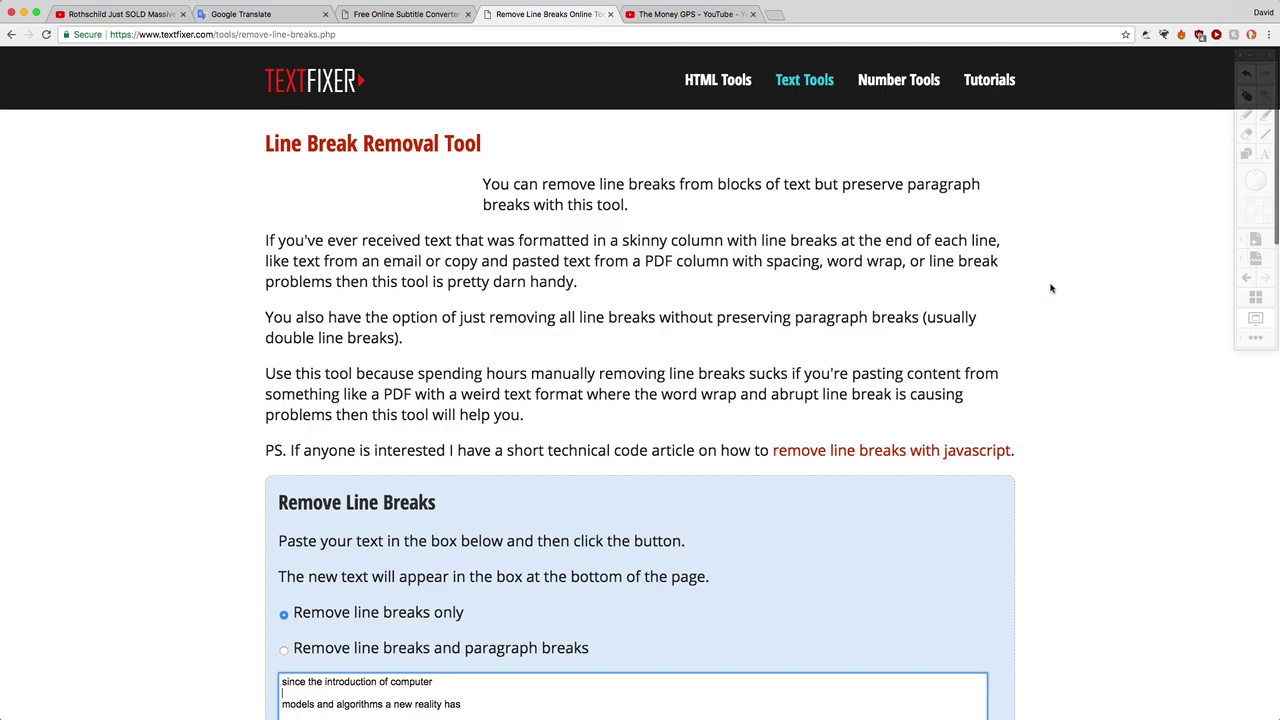
scroll(1051, 289, down, 4)
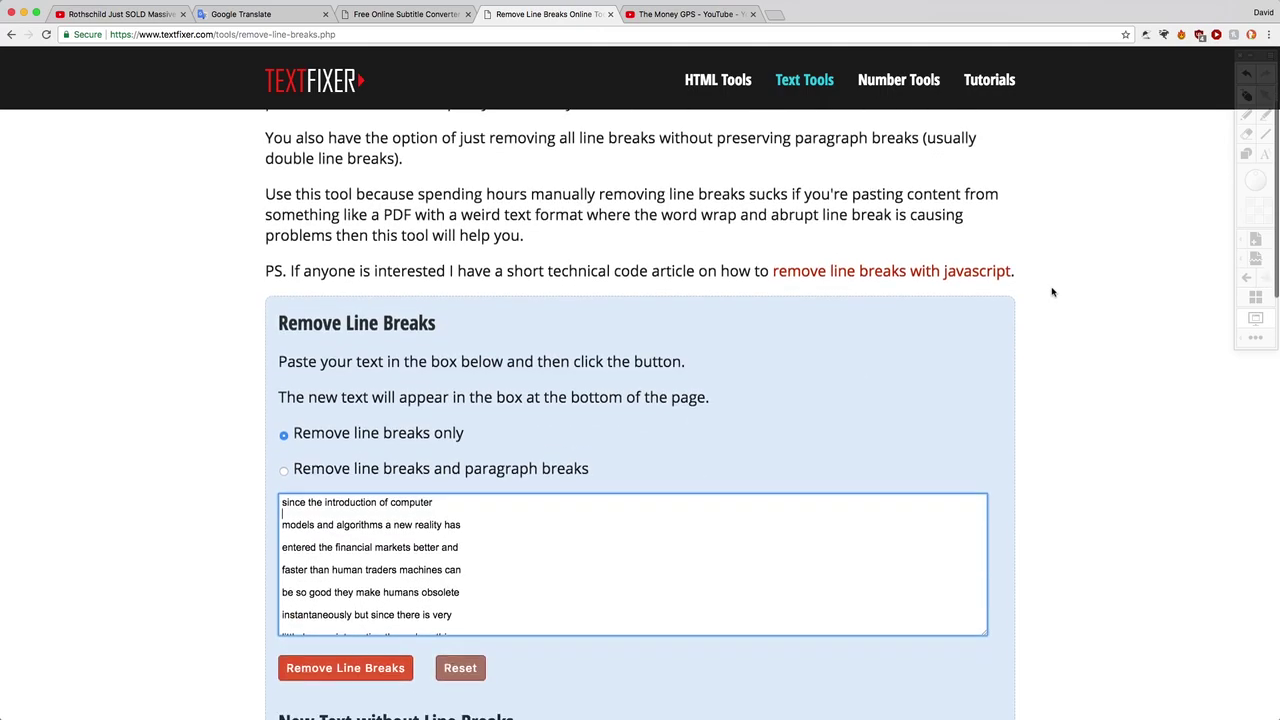
scroll(1051, 291, up, 1)
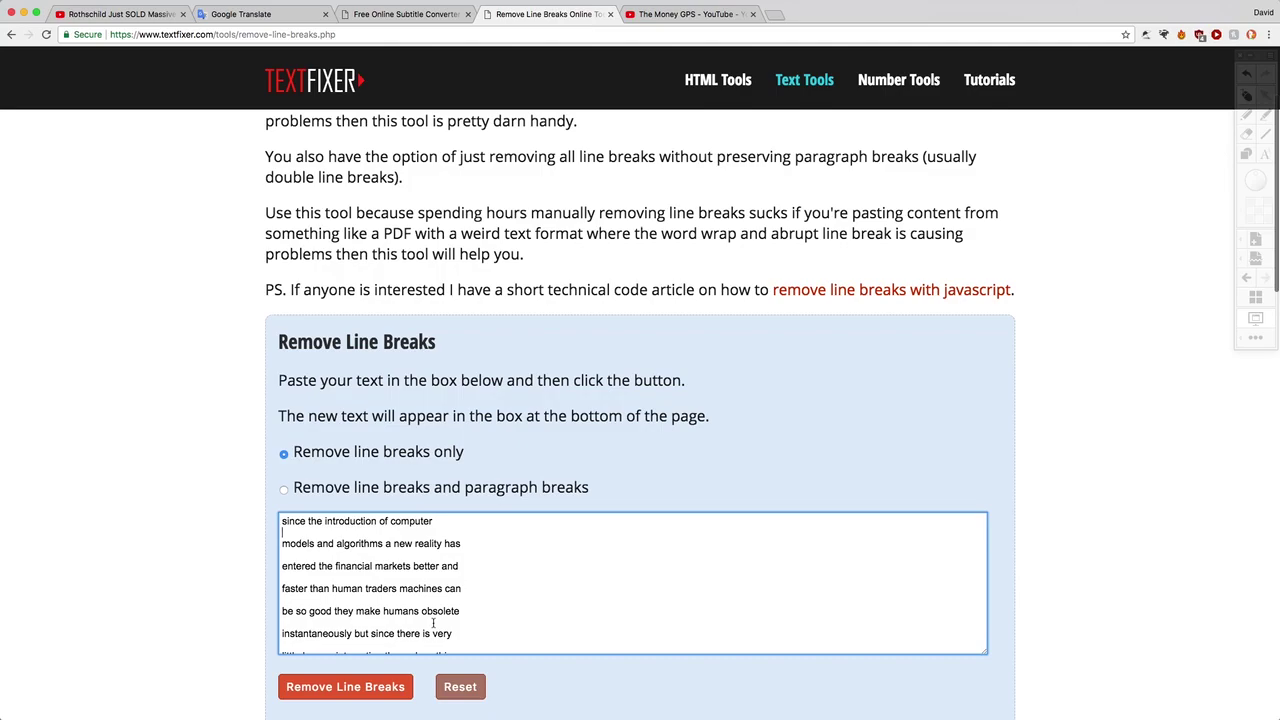
triple_click(280, 521)
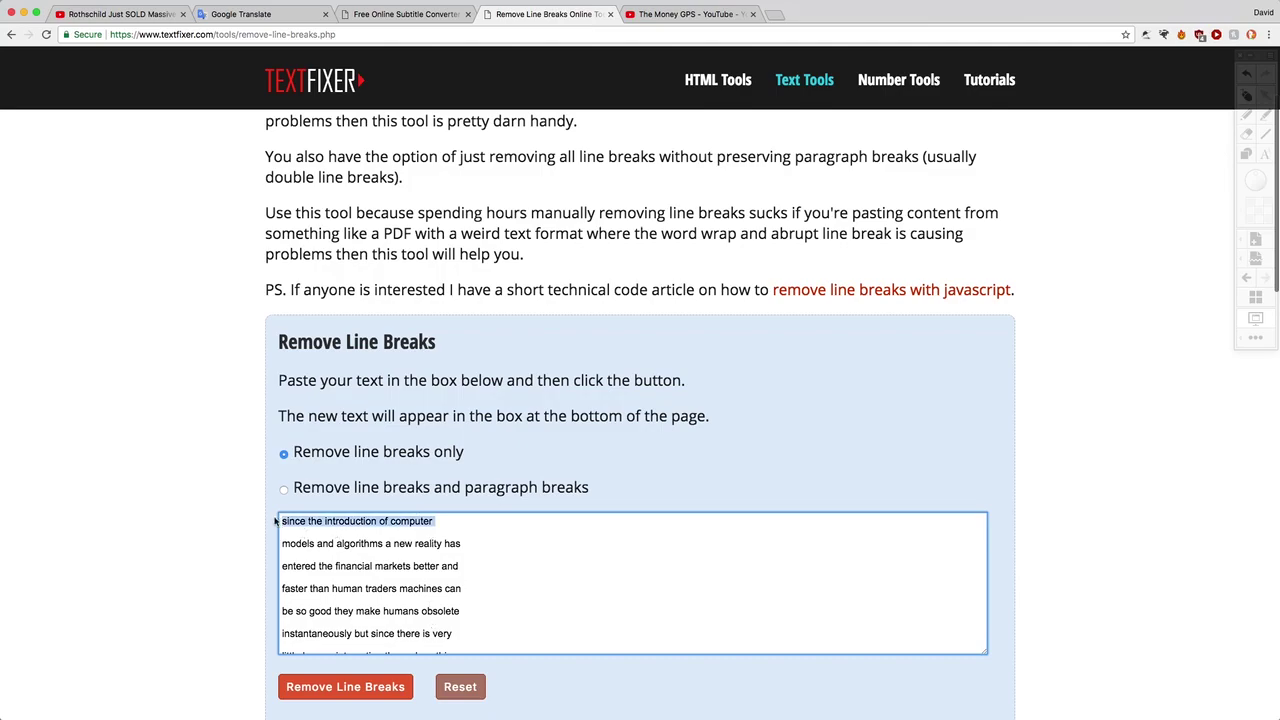
triple_click(284, 546)
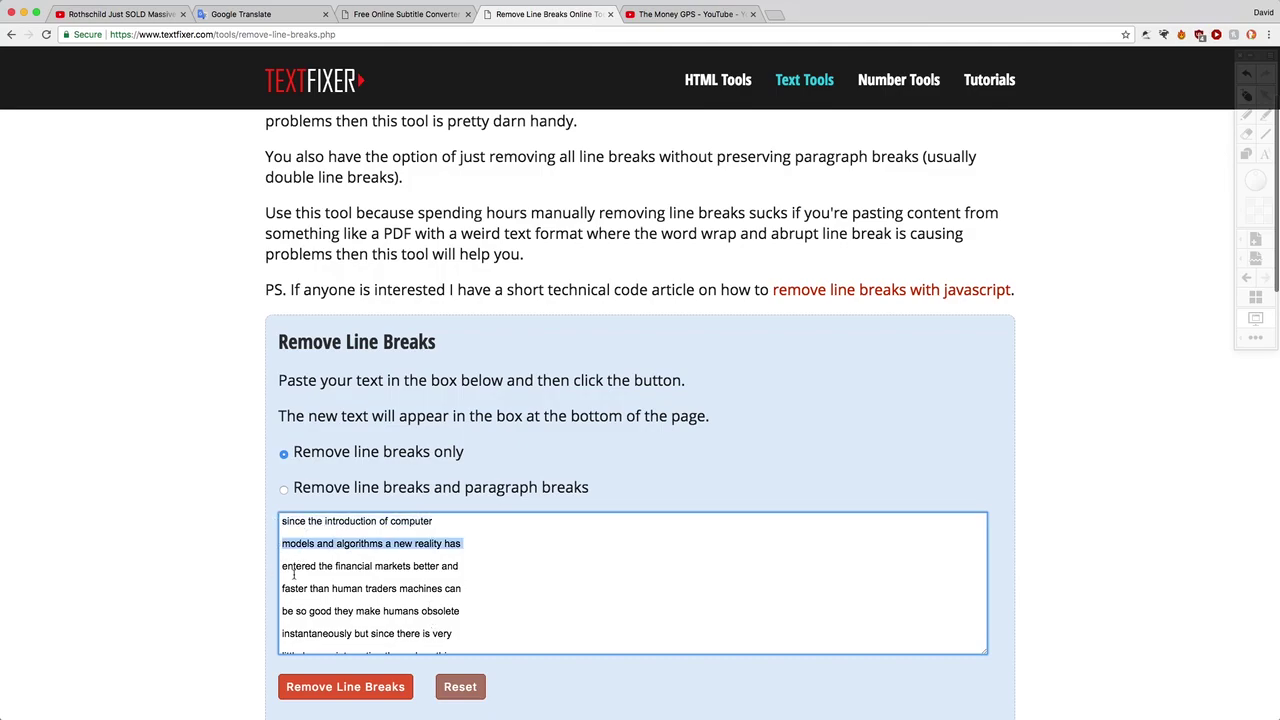
click(293, 574)
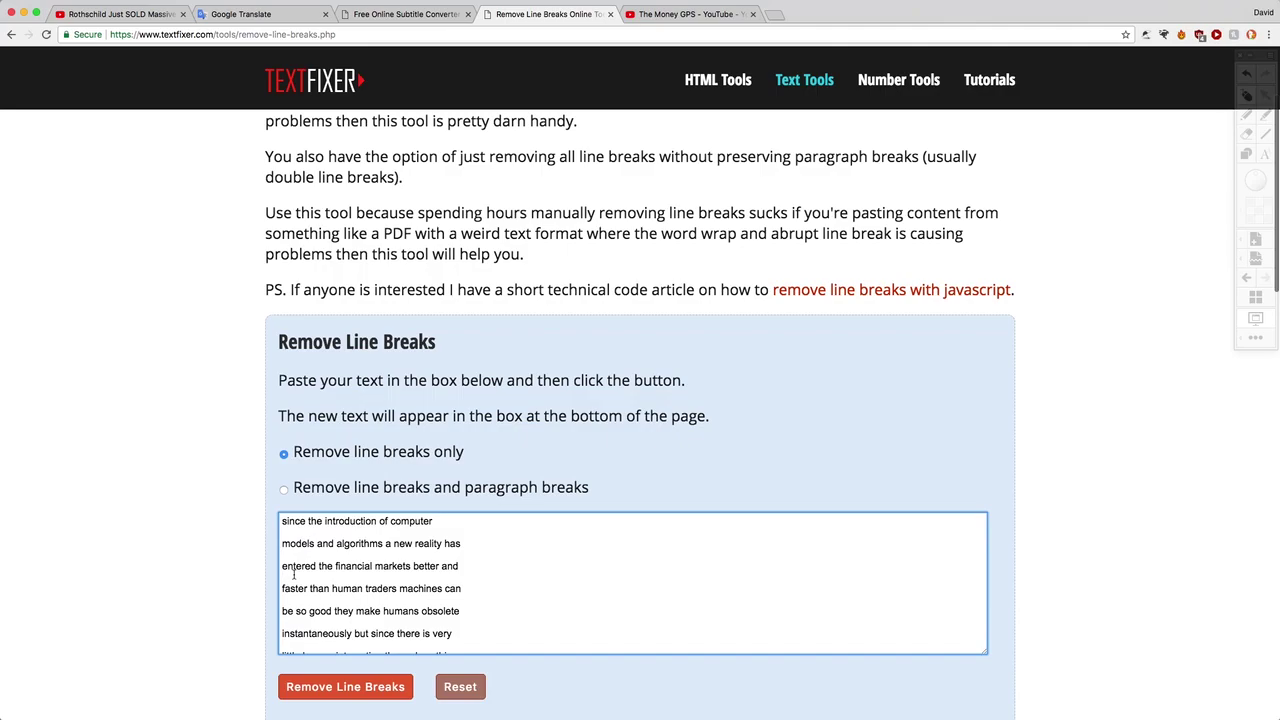
click(323, 688)
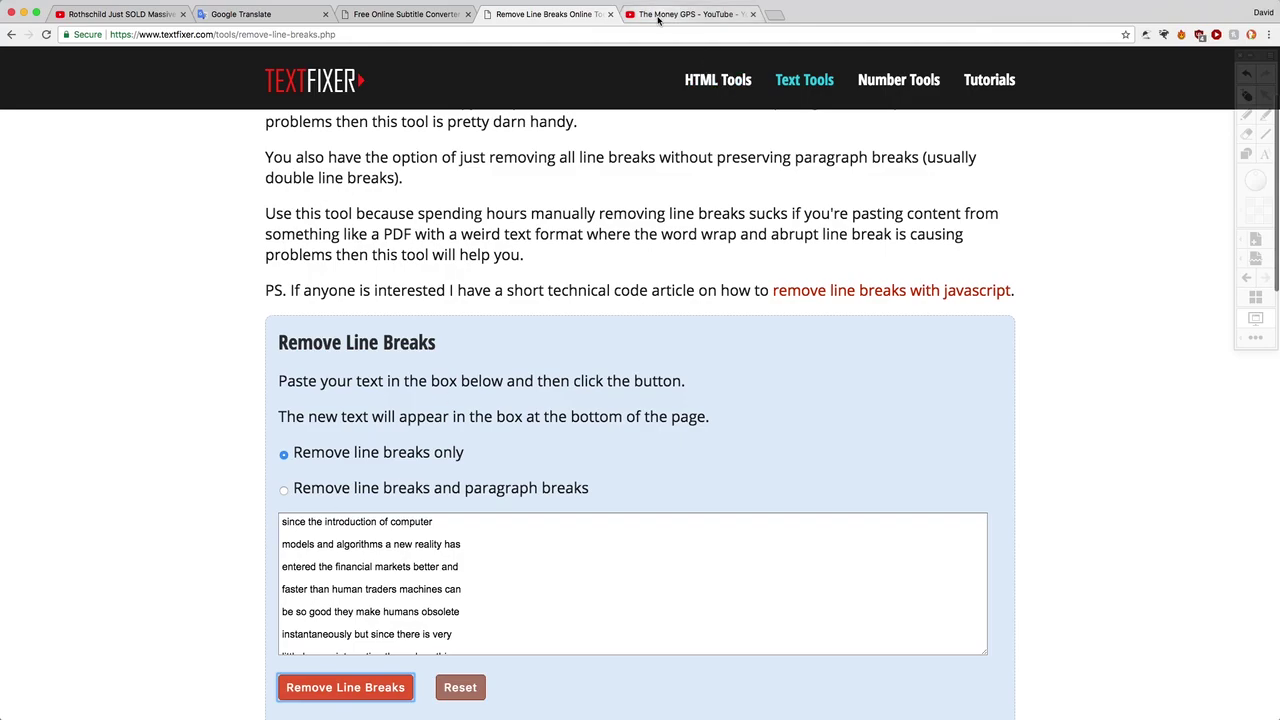
- Return to The Money GPS YouTube channel tab
click(668, 15)
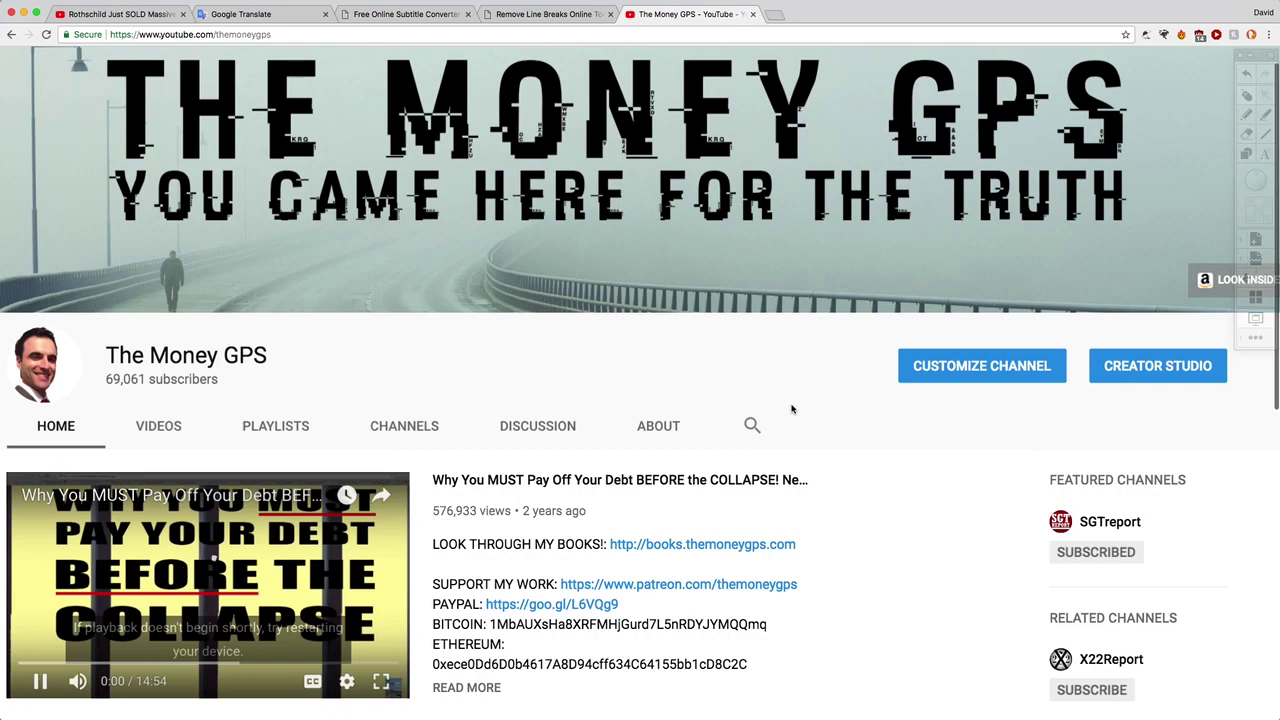